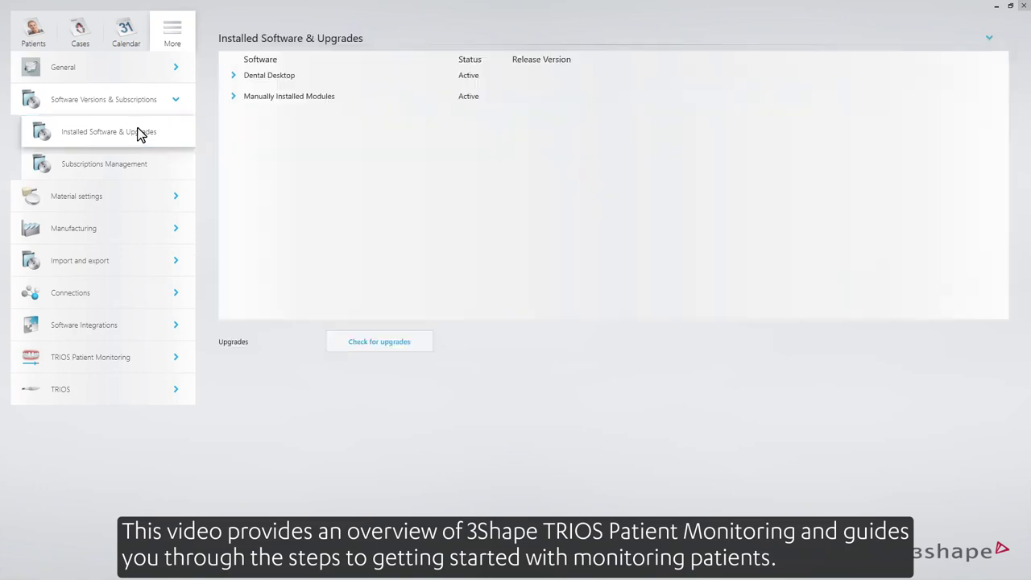
- Show the version details of the manually installed TRIOS Patient Monitoring and TRIOS modules
{"action": "left_click", "coordinate": [231, 95]}
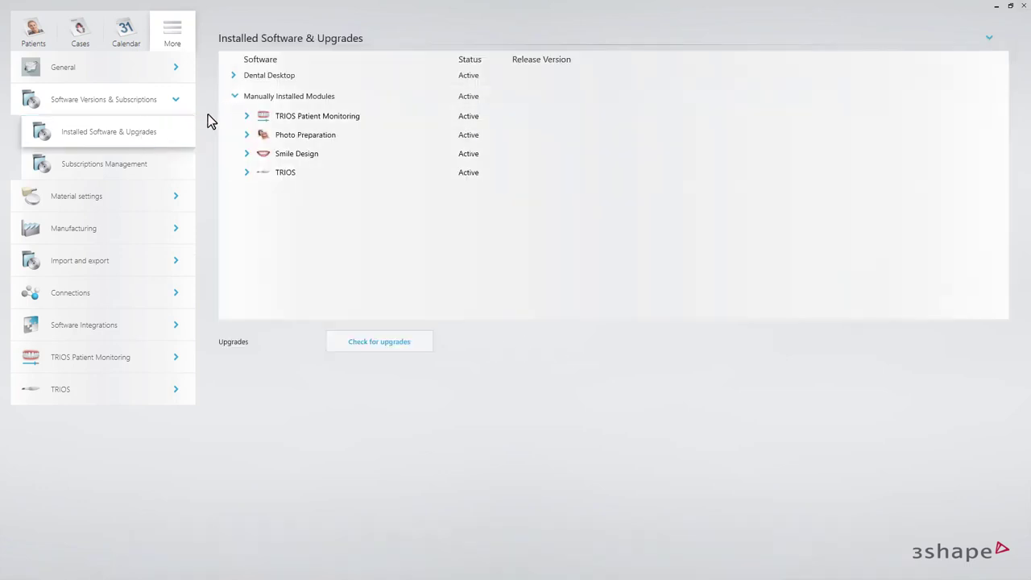
{"action": "left_click", "coordinate": [246, 116]}
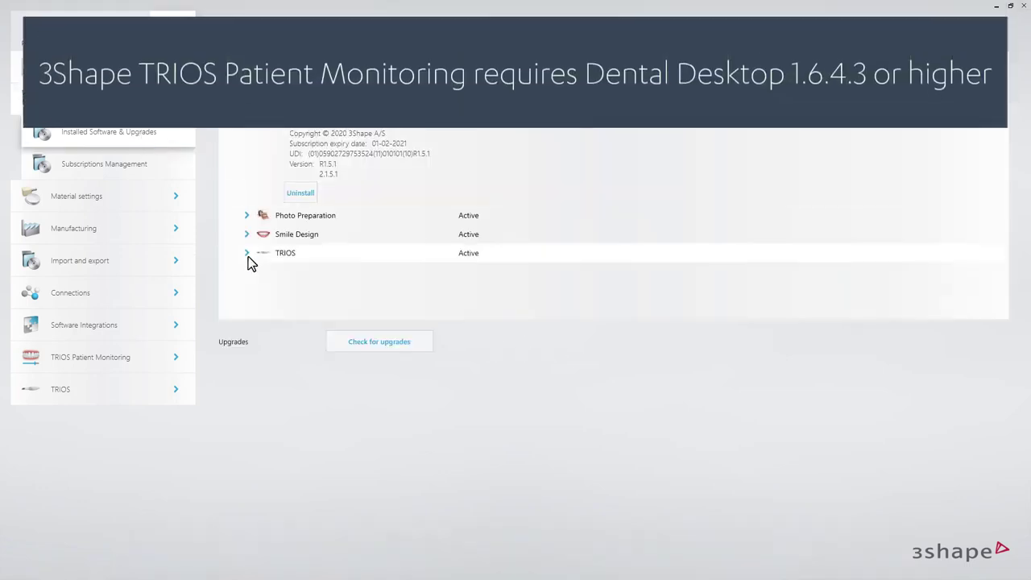
{"action": "left_click", "coordinate": [247, 254]}
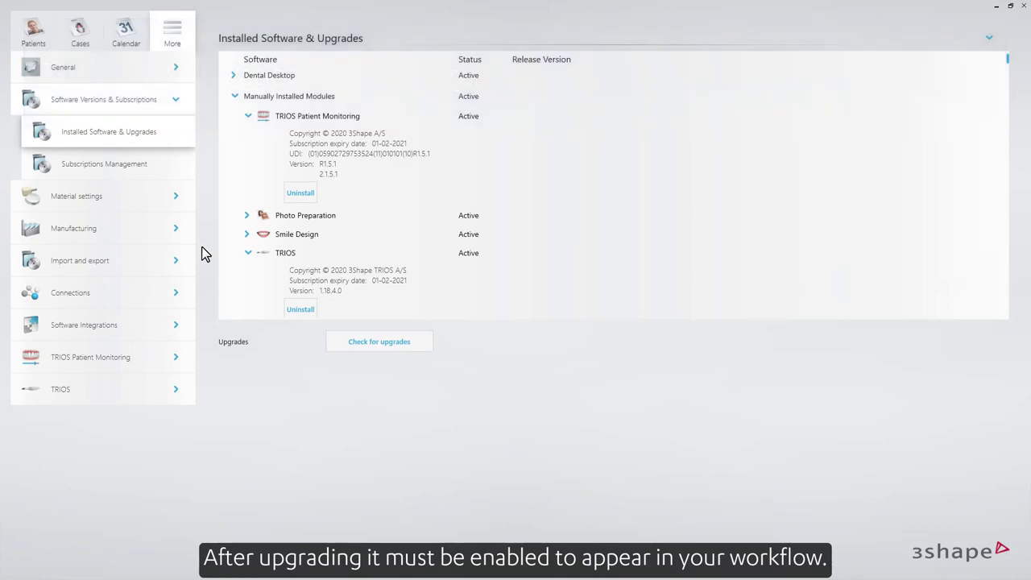
- Enable Patient Monitoring in the TRIOS Patient Monitoring settings, save the changes and go to the patient list
{"action": "left_click", "coordinate": [105, 359]}
{"action": "left_click", "coordinate": [121, 330]}
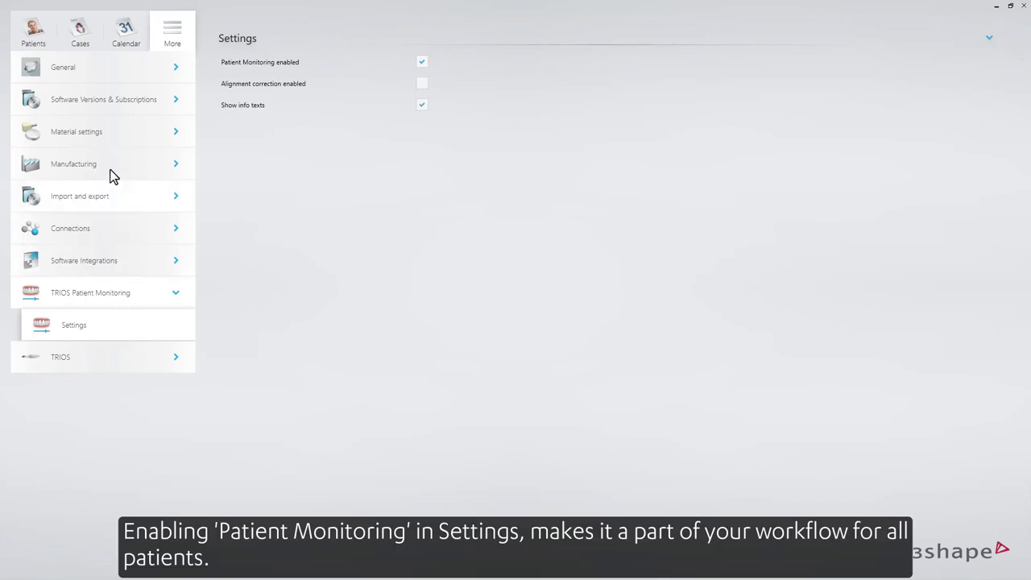
{"action": "left_click", "coordinate": [42, 36]}
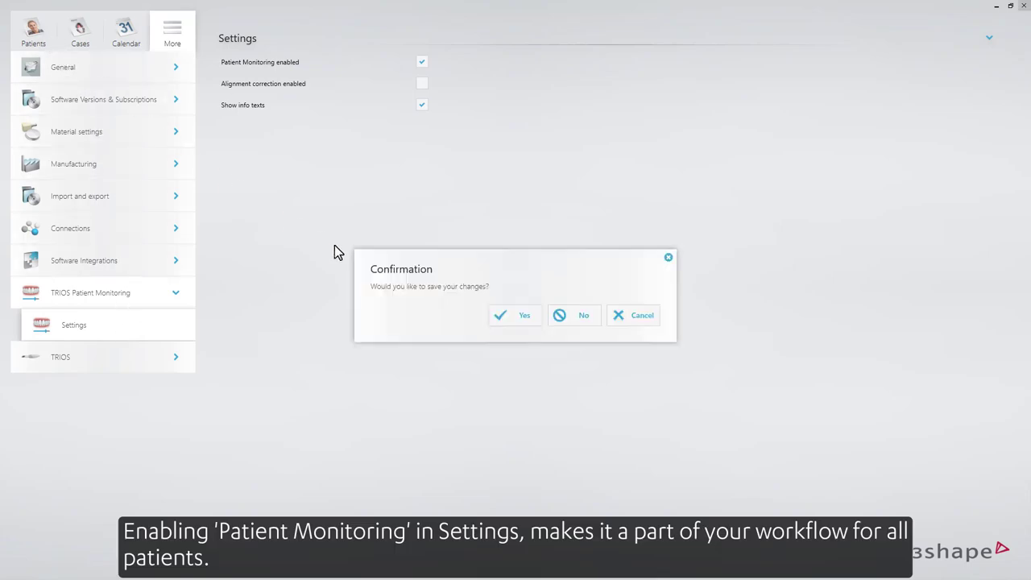
{"action": "left_click", "coordinate": [510, 315]}
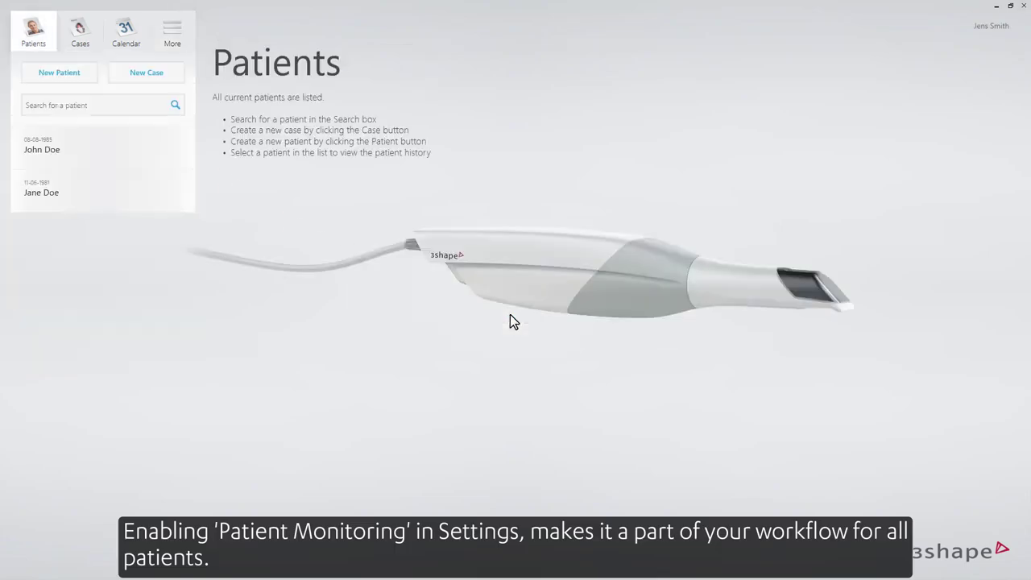
- Select the first patient in the list and start the Patient Monitoring workflow for that patient
{"action": "left_click", "coordinate": [137, 154]}
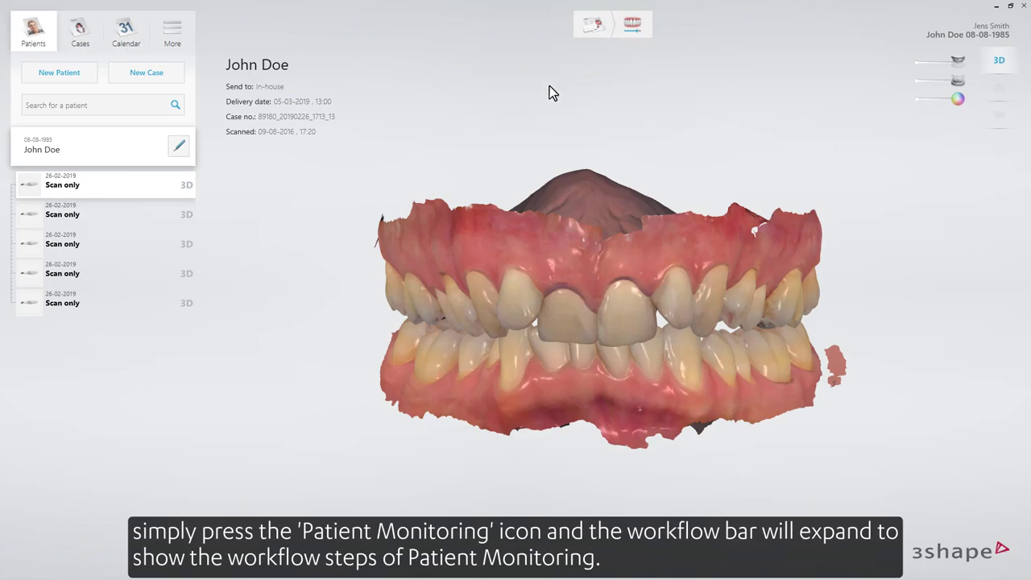
{"action": "left_click", "coordinate": [627, 33]}
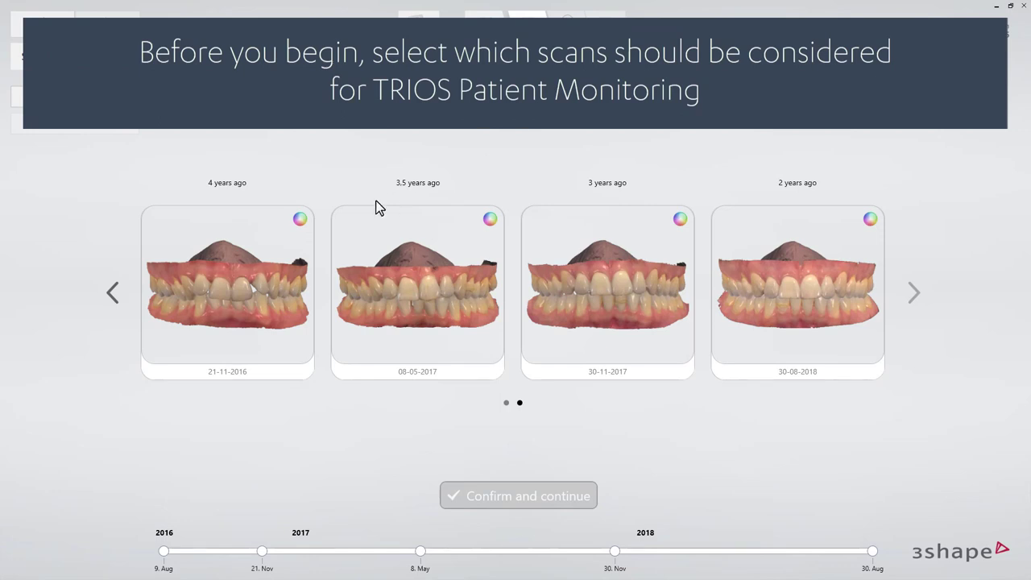
{"action": "left_click", "coordinate": [109, 294]}
{"action": "left_click", "coordinate": [759, 284]}
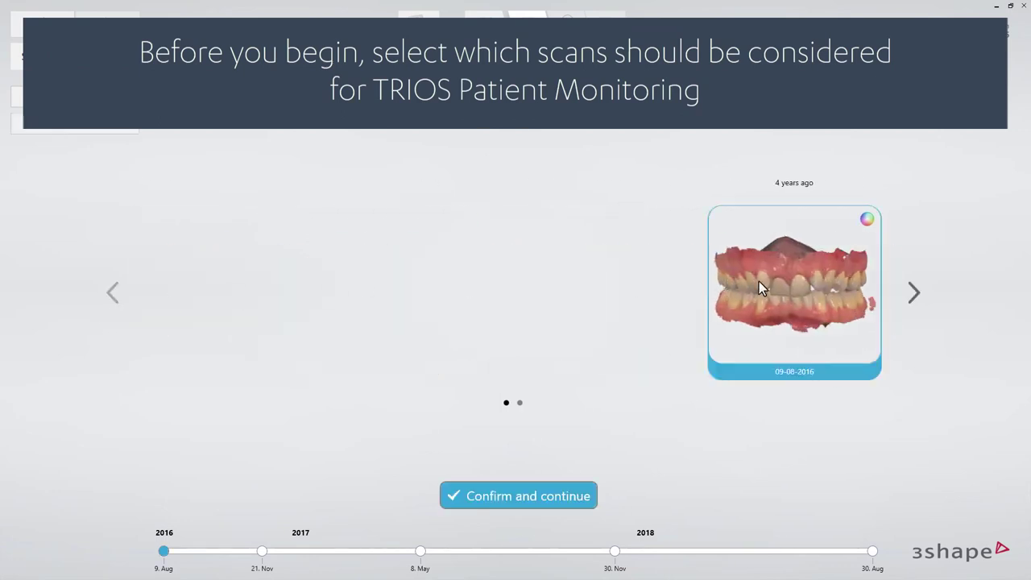
{"action": "left_click", "coordinate": [912, 294]}
{"action": "left_click", "coordinate": [299, 314]}
{"action": "left_click", "coordinate": [440, 310]}
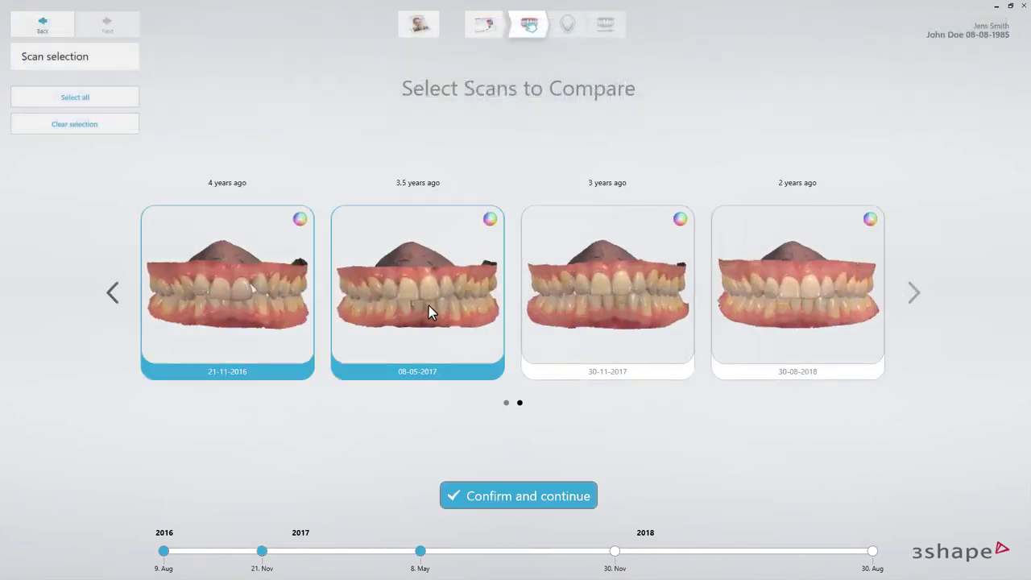
{"action": "left_click", "coordinate": [123, 125]}
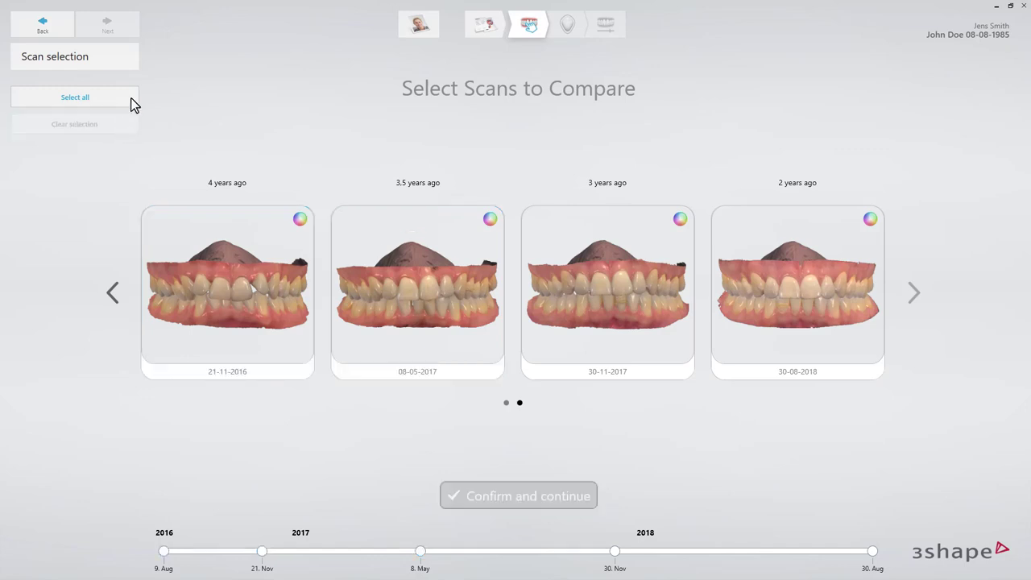
- Select all of the patient's scans for comparison and confirm the selection
{"action": "left_click", "coordinate": [127, 98]}
{"action": "left_click", "coordinate": [112, 292]}
{"action": "left_click", "coordinate": [912, 294]}
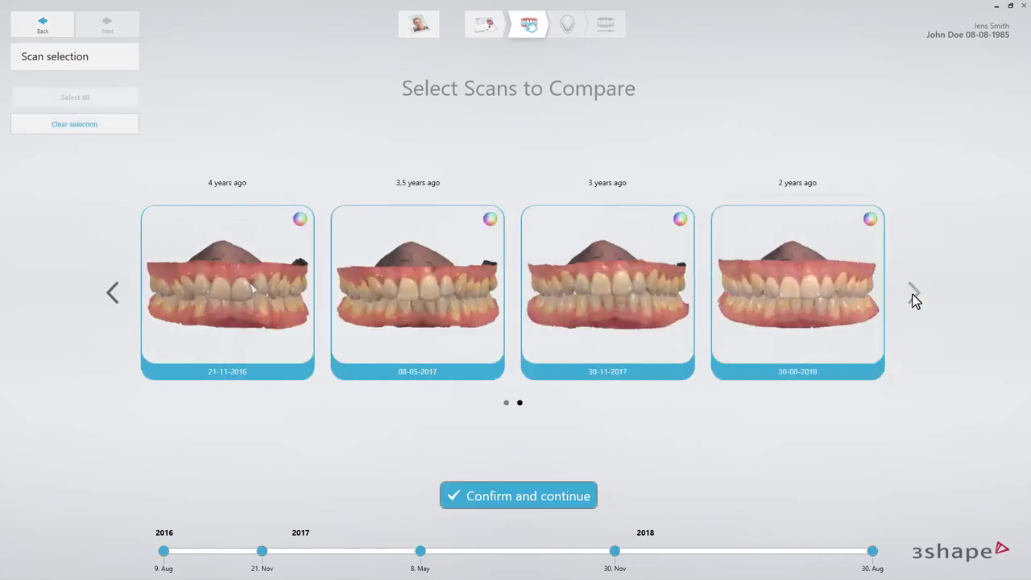
{"action": "left_click", "coordinate": [548, 490]}
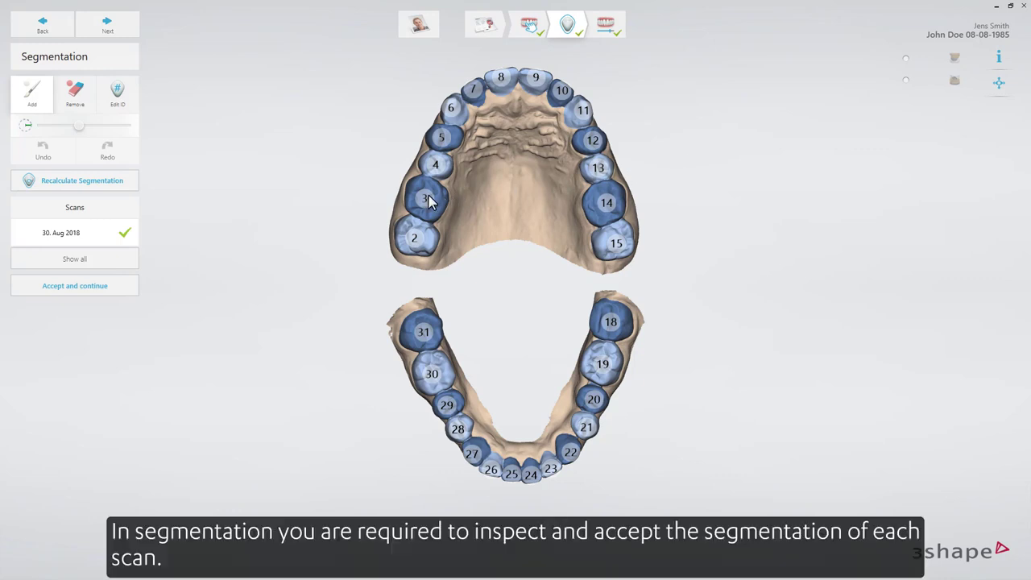
- Inspect the tooth segmentation of the 30 Nov 2017 and 8 May 2017 scans, and accept the segmentation
{"action": "left_click", "coordinate": [107, 263]}
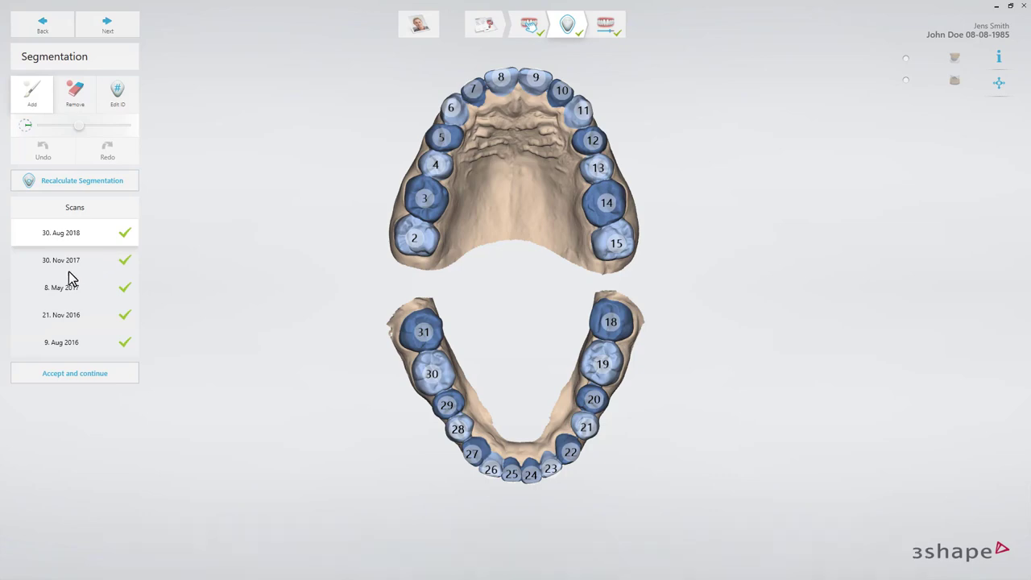
{"action": "left_click", "coordinate": [68, 266]}
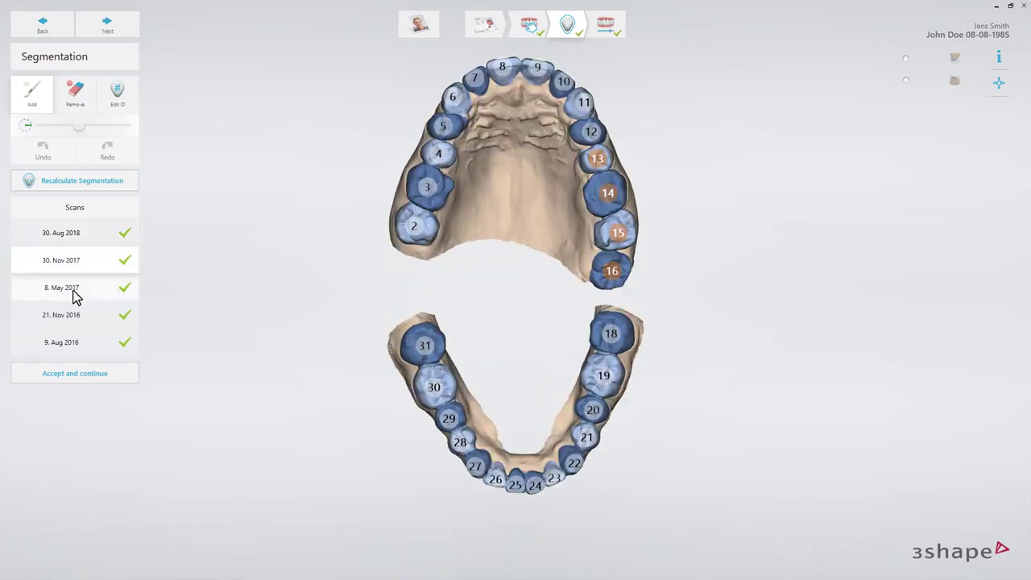
{"action": "left_click", "coordinate": [71, 291]}
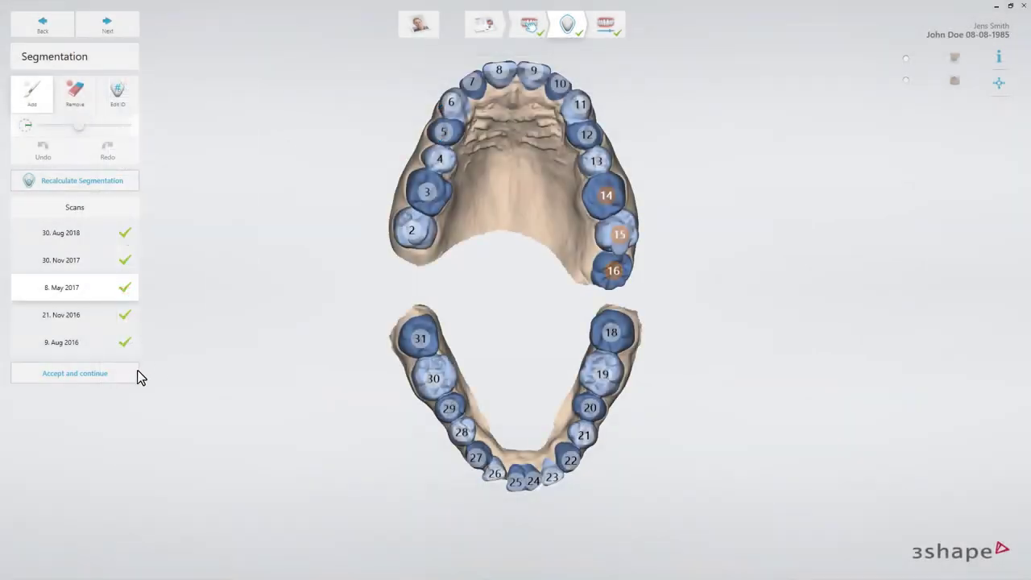
{"action": "left_click", "coordinate": [121, 378]}
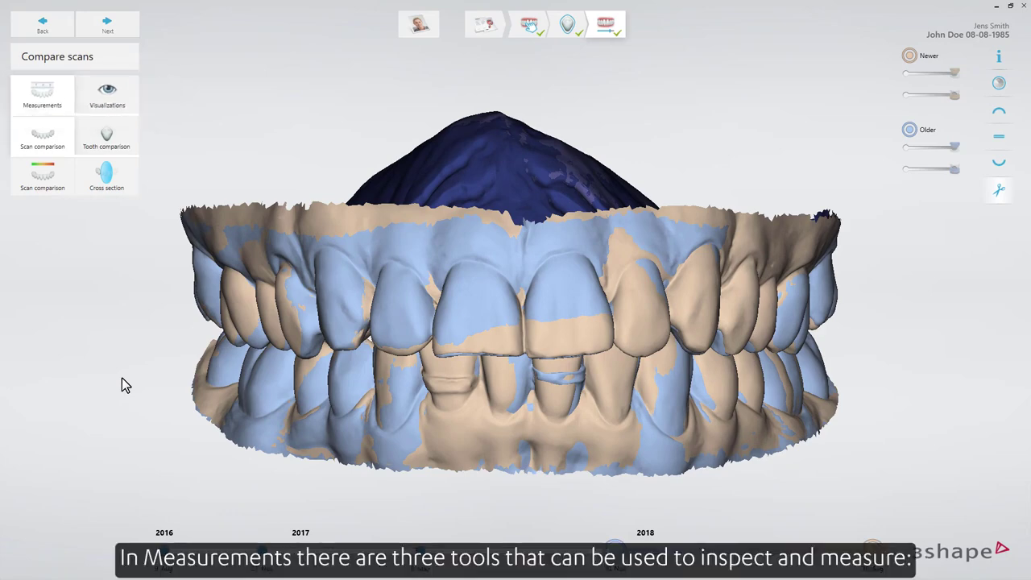
- Alternate between Tooth comparison and Scan comparison of the overlaid scans, ending in Tooth comparison
{"action": "left_click", "coordinate": [104, 139]}
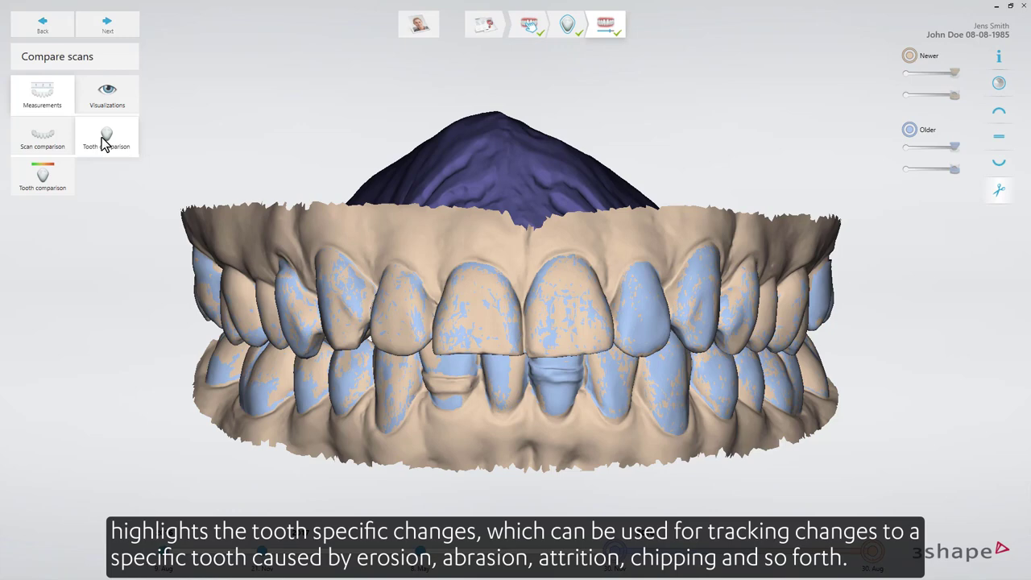
{"action": "left_click", "coordinate": [47, 143]}
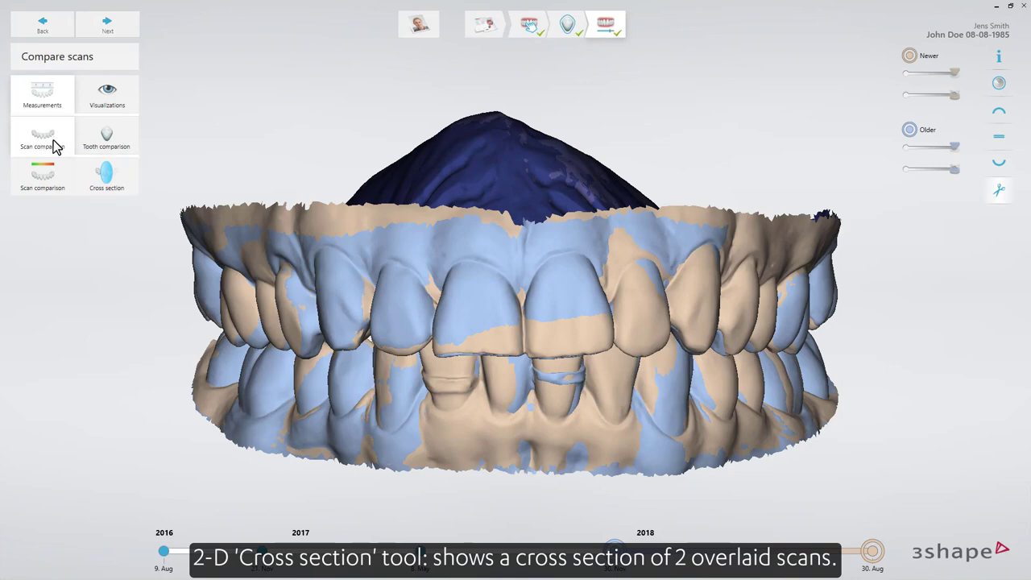
{"action": "left_click", "coordinate": [110, 146]}
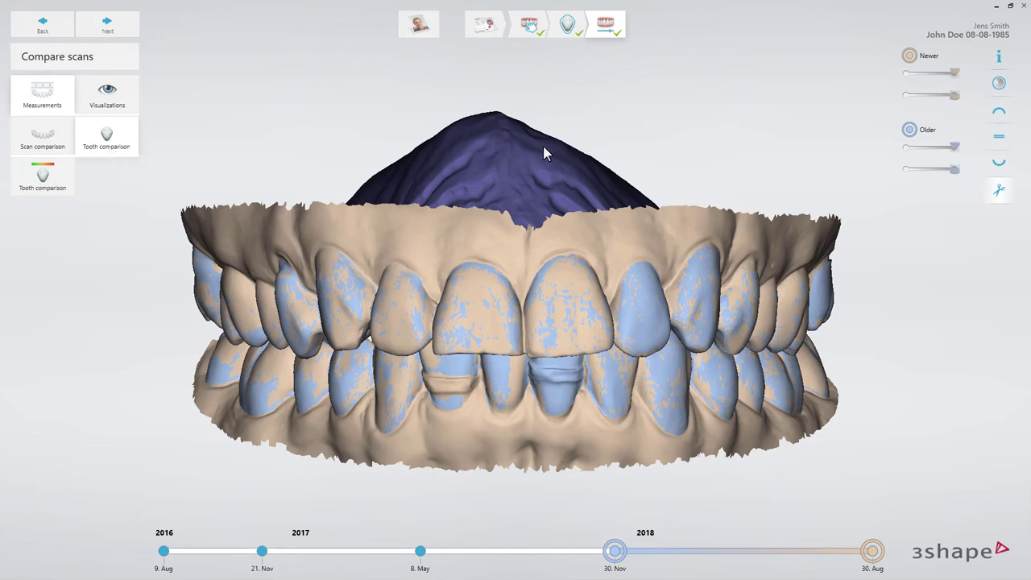
- Show only the upper jaw in occlusal view, and switch the scan's colour texture on and off again
{"action": "left_click", "coordinate": [998, 112]}
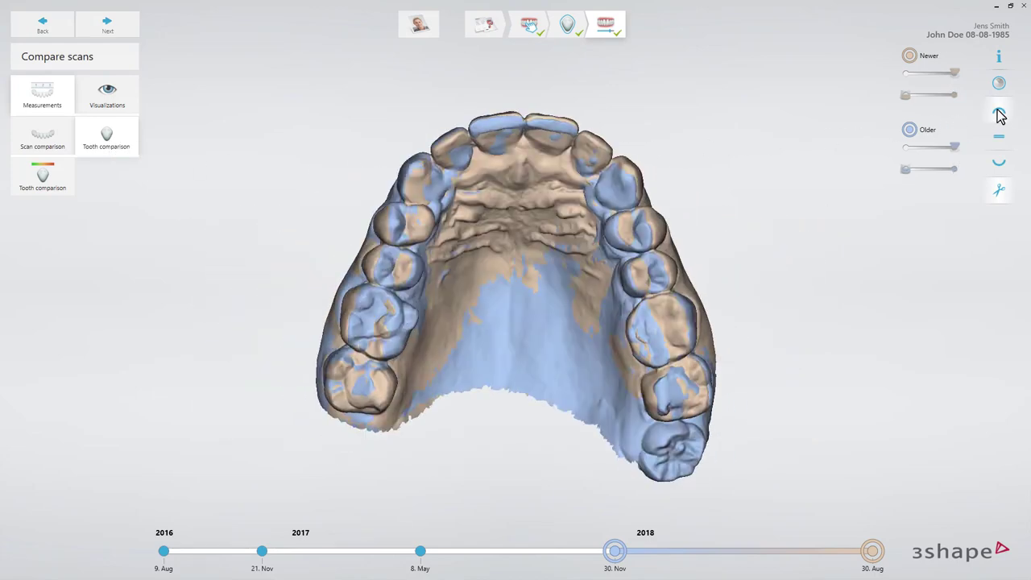
{"action": "left_click", "coordinate": [998, 83]}
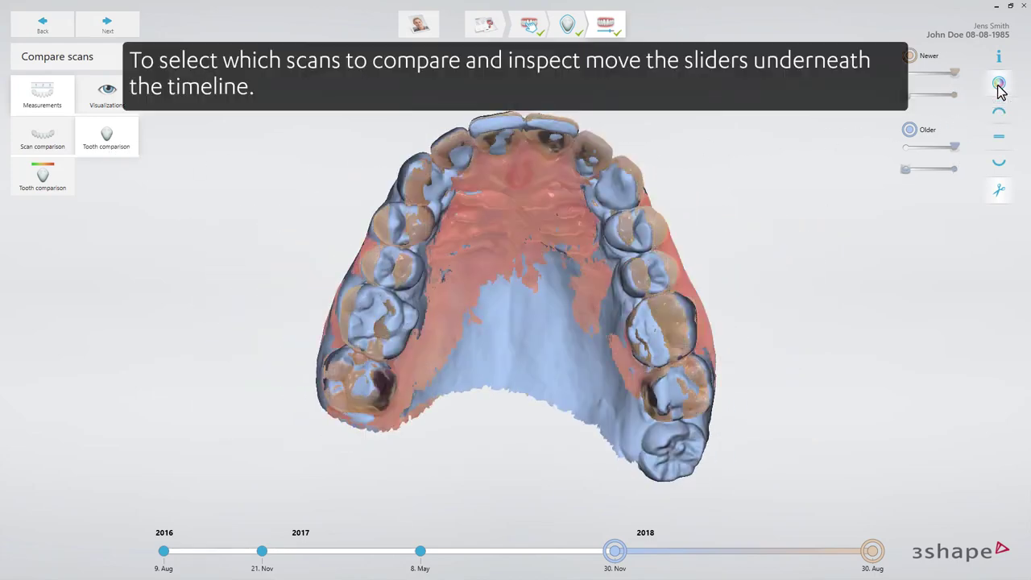
{"action": "left_click", "coordinate": [999, 86]}
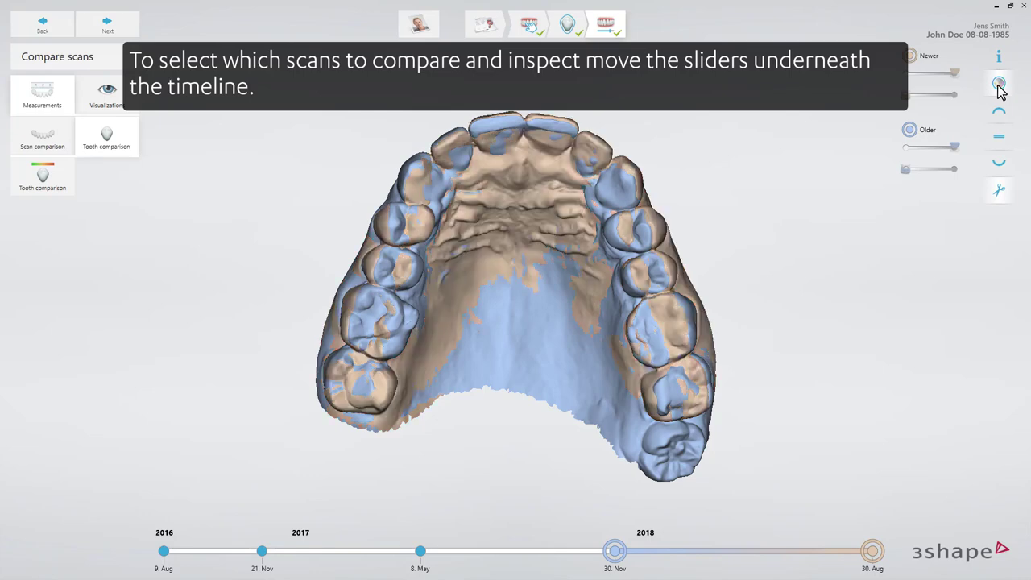
- Set the older scan to 9 Aug 2016, try 30 Nov 2017 as the newer scan, and return it to 30 Aug 2018
{"action": "left_click", "coordinate": [614, 552]}
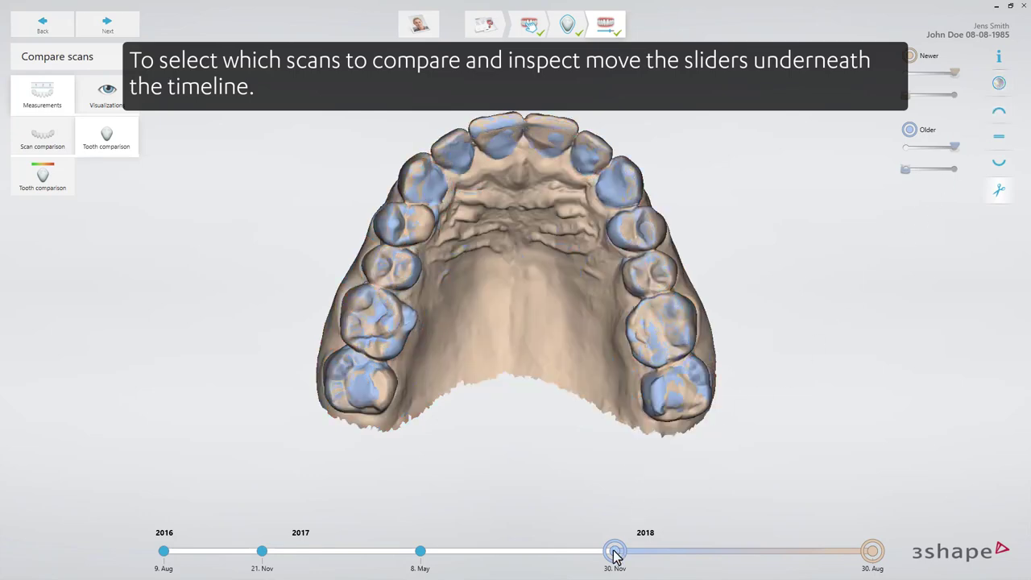
{"action": "left_click_drag", "start_coordinate": [614, 553], "coordinate": [161, 552]}
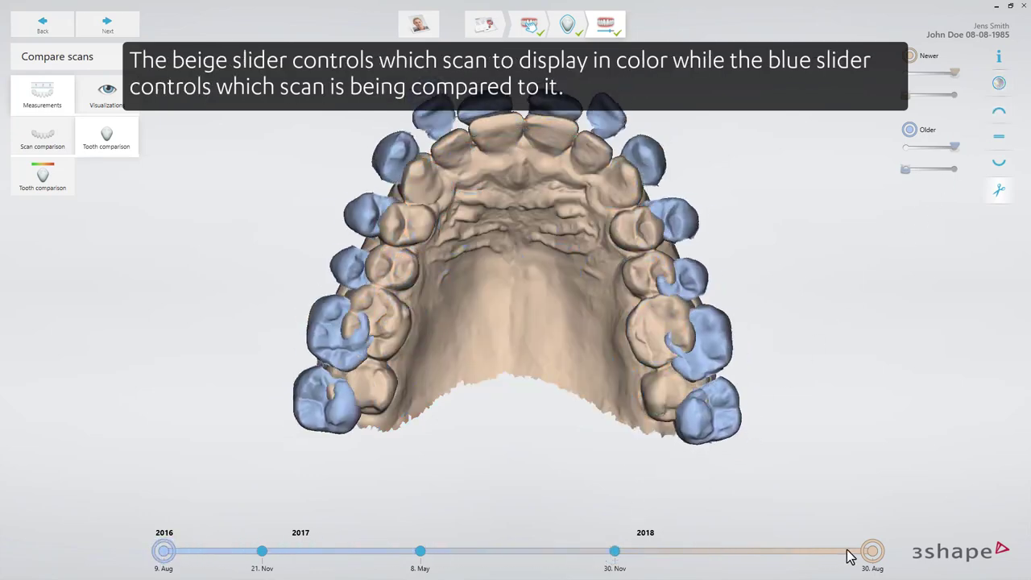
{"action": "left_click_drag", "start_coordinate": [850, 555], "coordinate": [616, 556]}
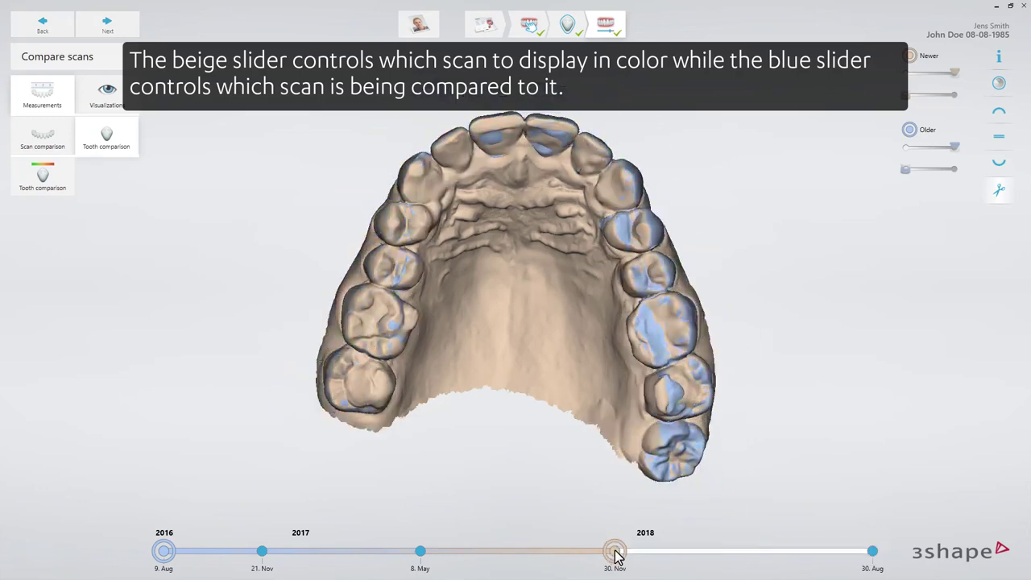
{"action": "left_click_drag", "start_coordinate": [614, 552], "coordinate": [875, 554]}
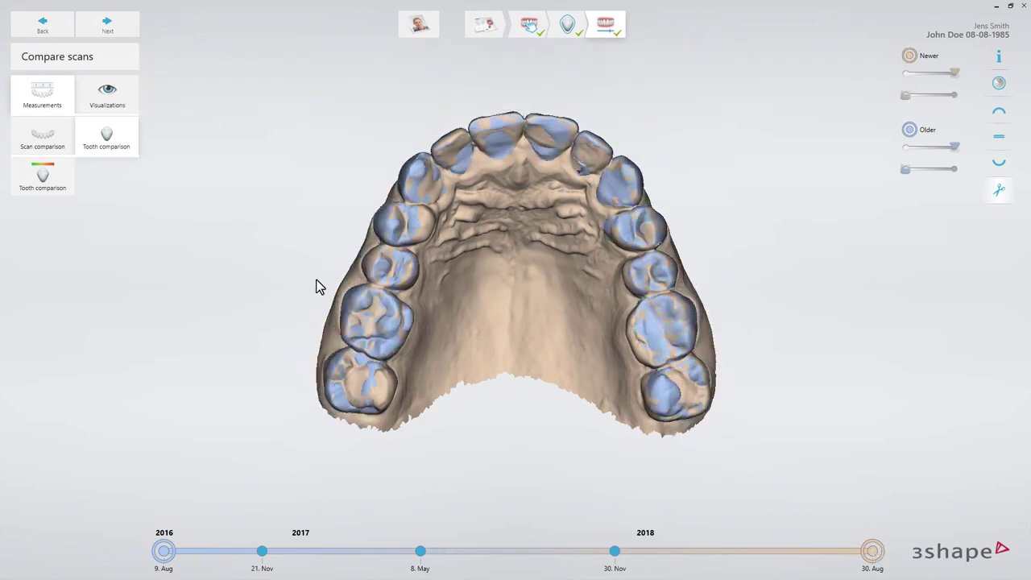
- Display the tooth comparison difference map and set its upper threshold to 0.83 mm and lower threshold to 0.05 mm
{"action": "left_click", "coordinate": [46, 182]}
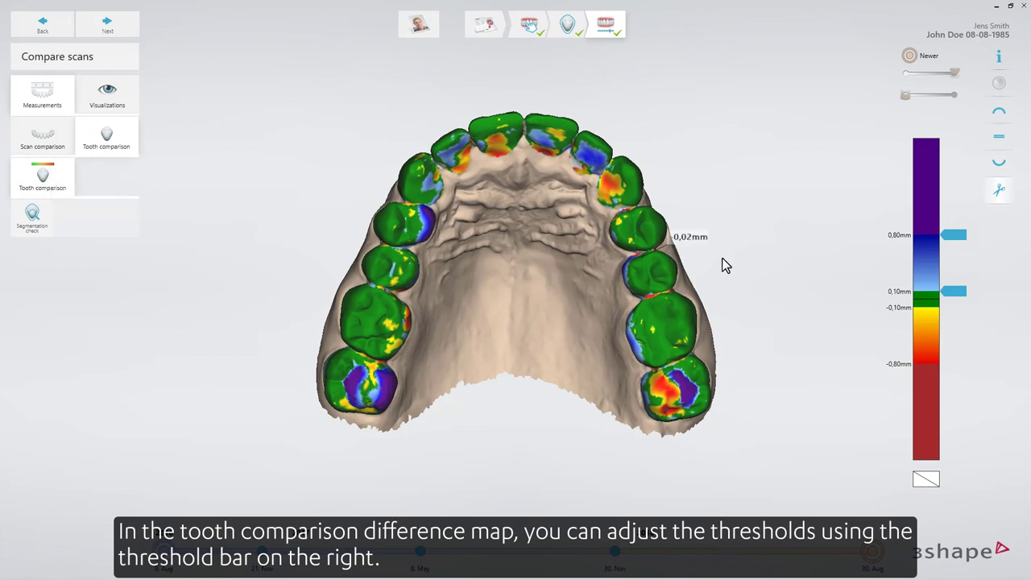
{"action": "mouse_move", "coordinate": [959, 236]}
{"action": "left_mouse_down"}
{"action": "mouse_move", "coordinate": [960, 203]}
{"action": "mouse_move", "coordinate": [958, 268]}
{"action": "mouse_move", "coordinate": [959, 233]}
{"action": "left_mouse_up"}
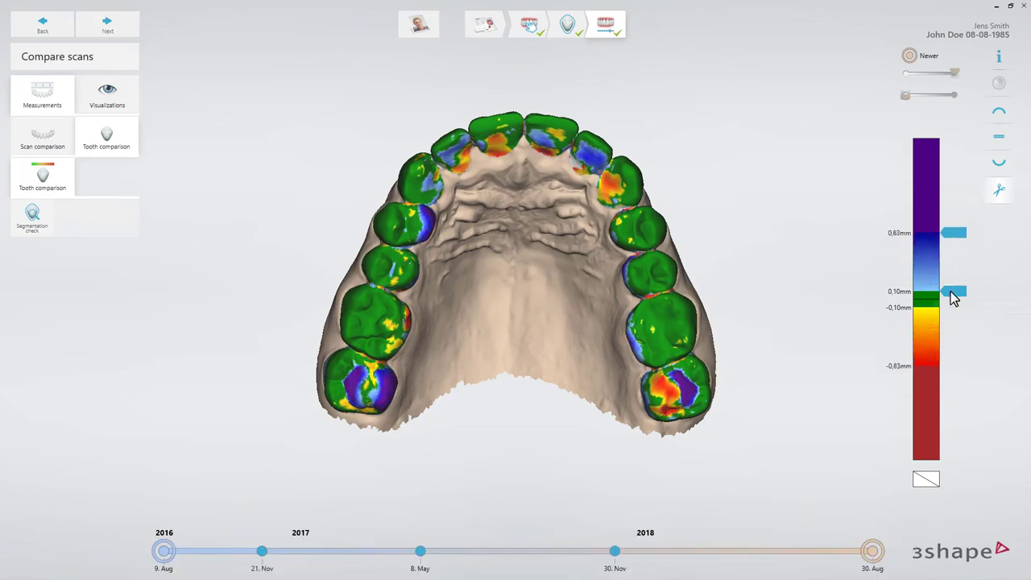
{"action": "mouse_move", "coordinate": [951, 293]}
{"action": "left_mouse_down"}
{"action": "mouse_move", "coordinate": [955, 267]}
{"action": "mouse_move", "coordinate": [954, 300]}
{"action": "left_mouse_up"}
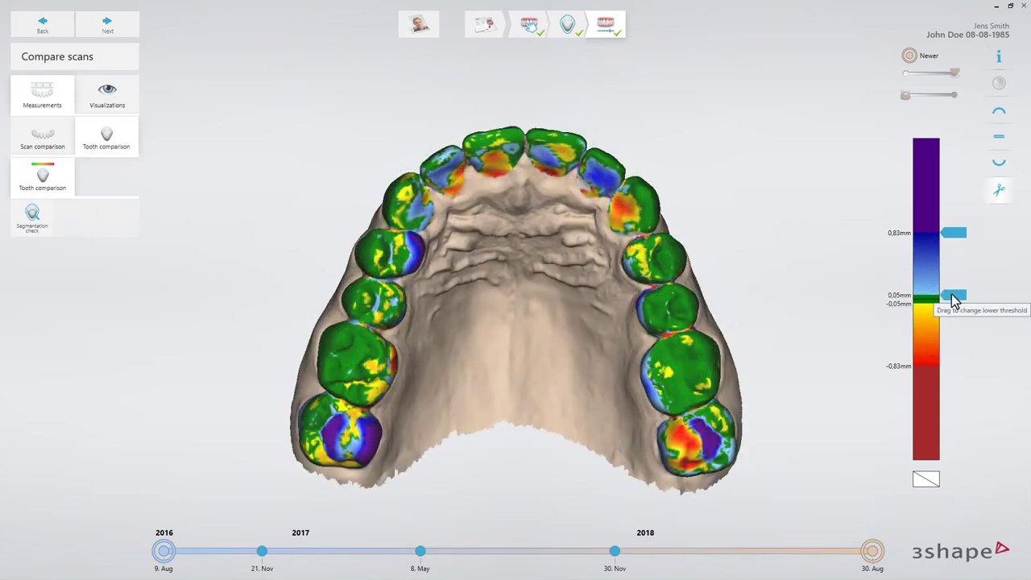
{"action": "left_click", "coordinate": [998, 139]}
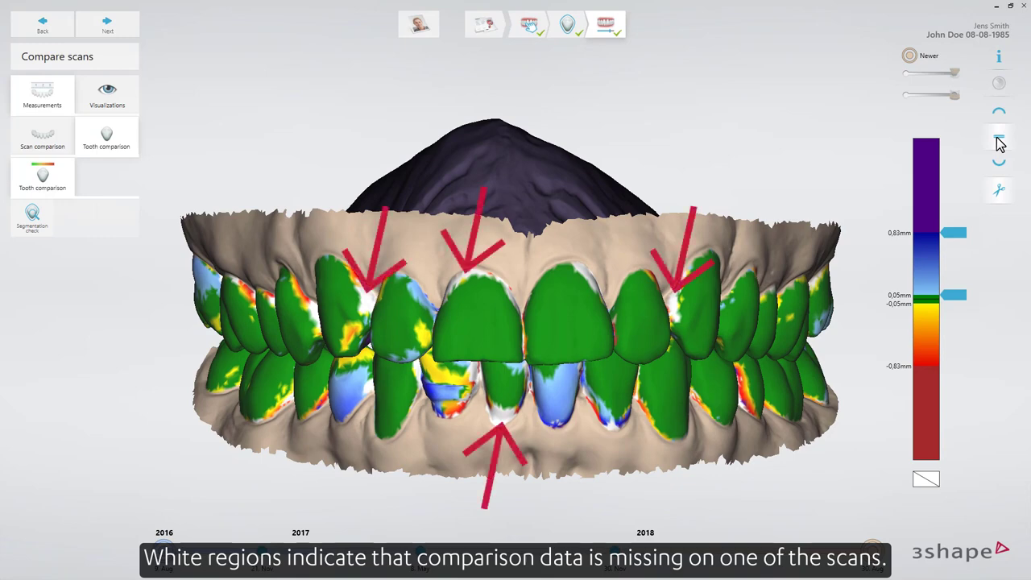
{"action": "left_click", "coordinate": [999, 112]}
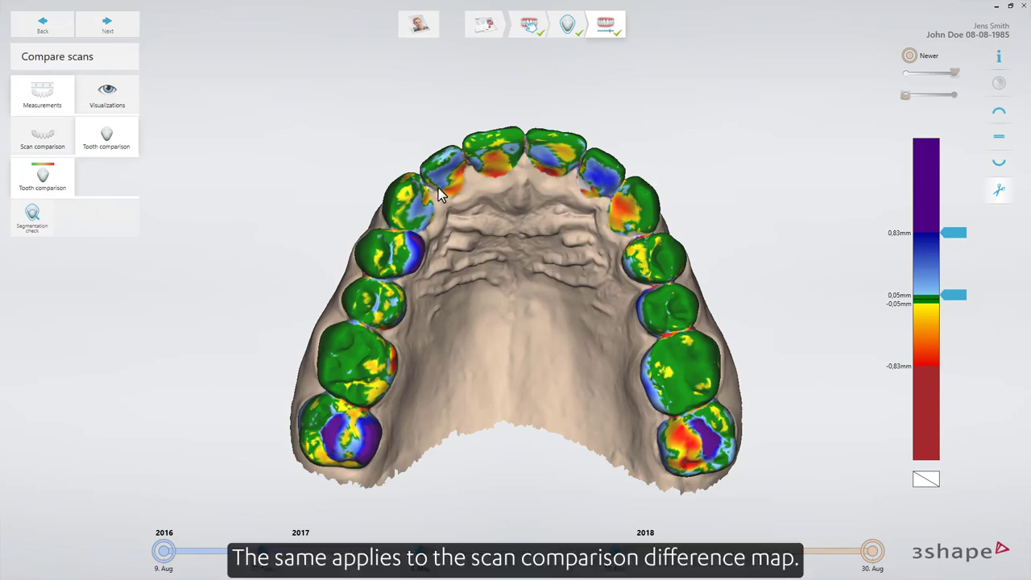
- Display the scan comparison difference map of the upper jaw and set its upper threshold to 1.80 mm
{"action": "left_click", "coordinate": [53, 140]}
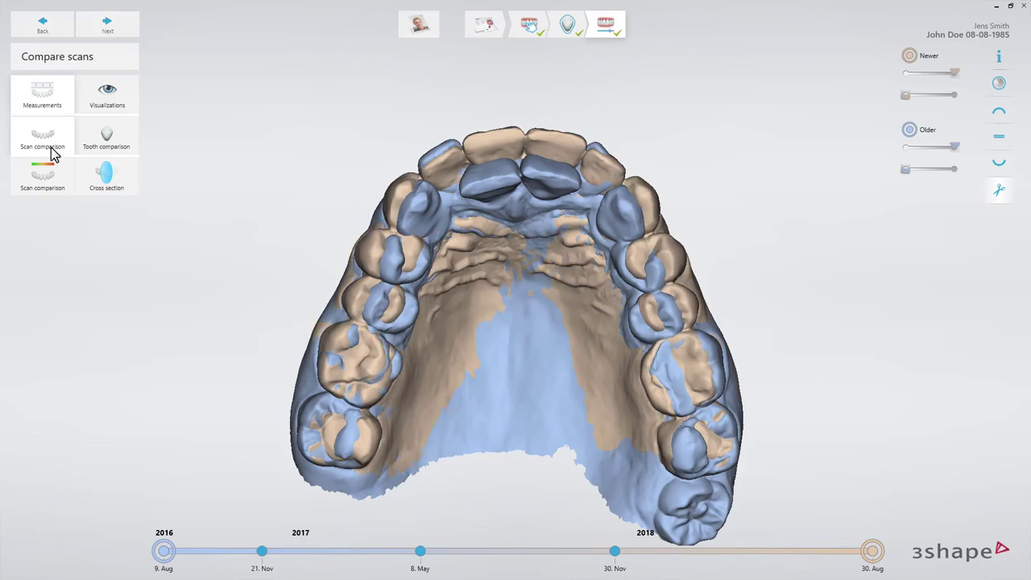
{"action": "left_click", "coordinate": [46, 177]}
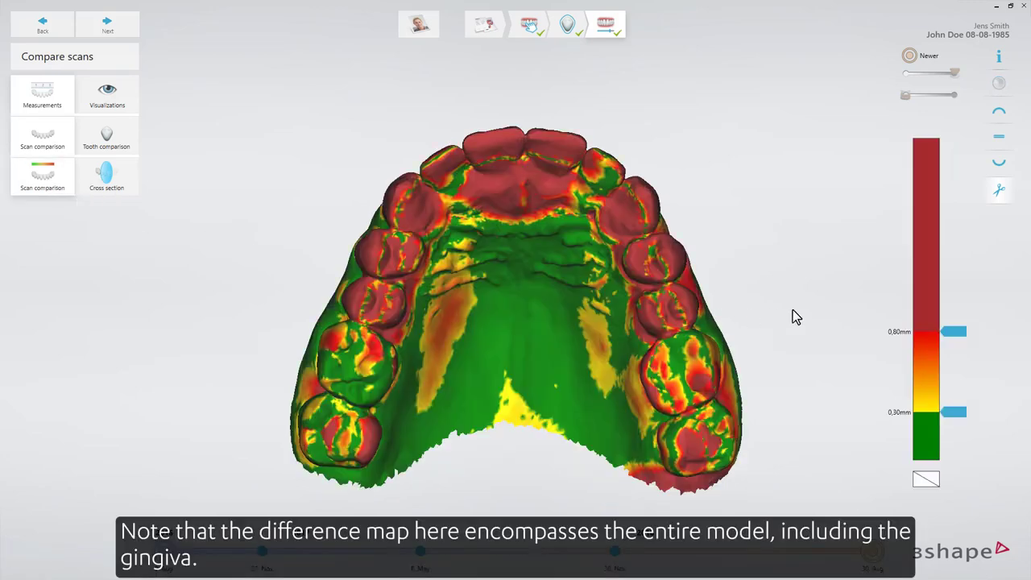
{"action": "left_click_drag", "start_coordinate": [964, 338], "coordinate": [962, 170]}
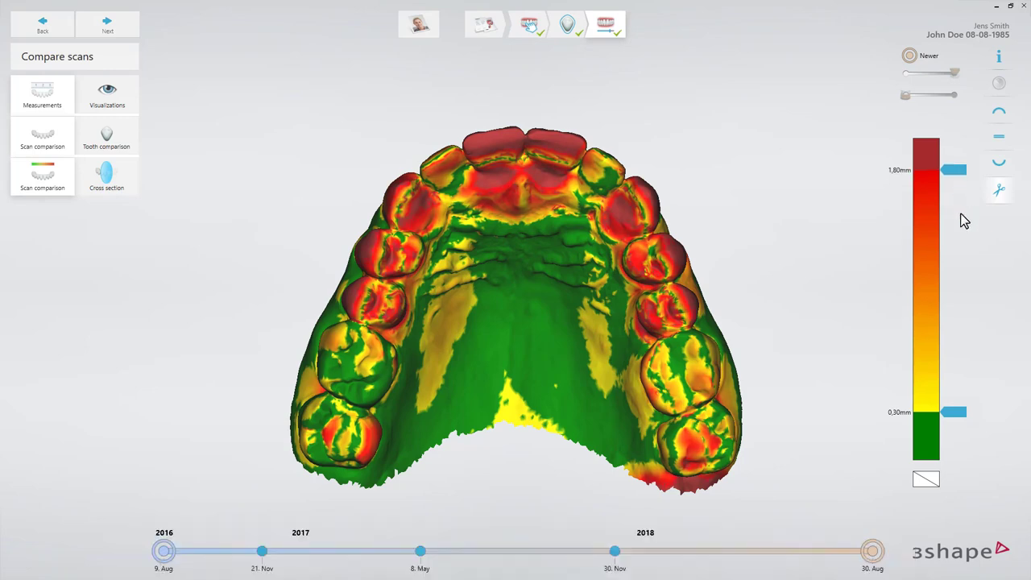
- Create a front-to-back cross section through a front tooth and the palate of the upper jaw, and adjust its plane's angle and position
{"action": "left_click_drag", "start_coordinate": [951, 413], "coordinate": [952, 457]}
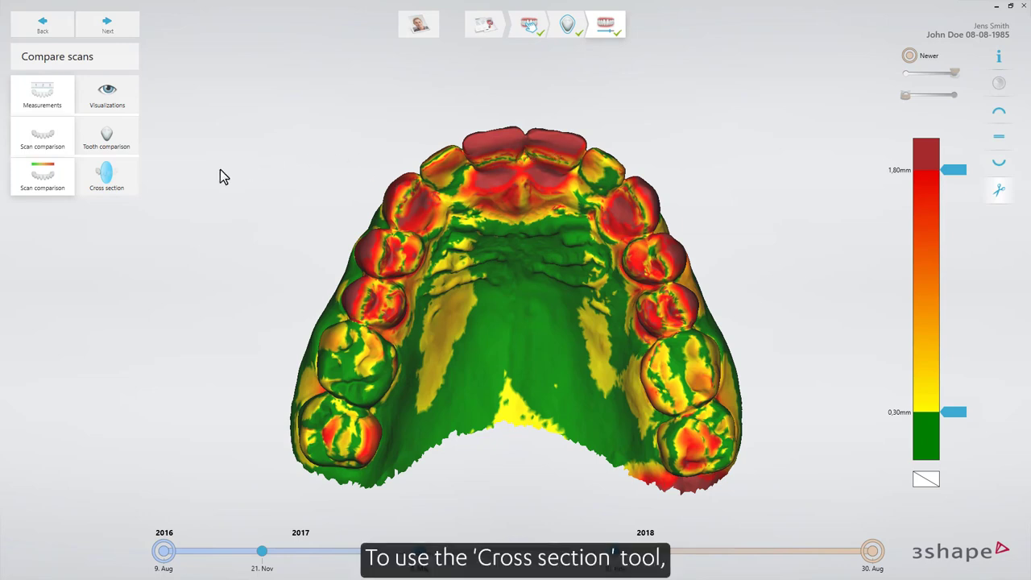
{"action": "left_click", "coordinate": [111, 179]}
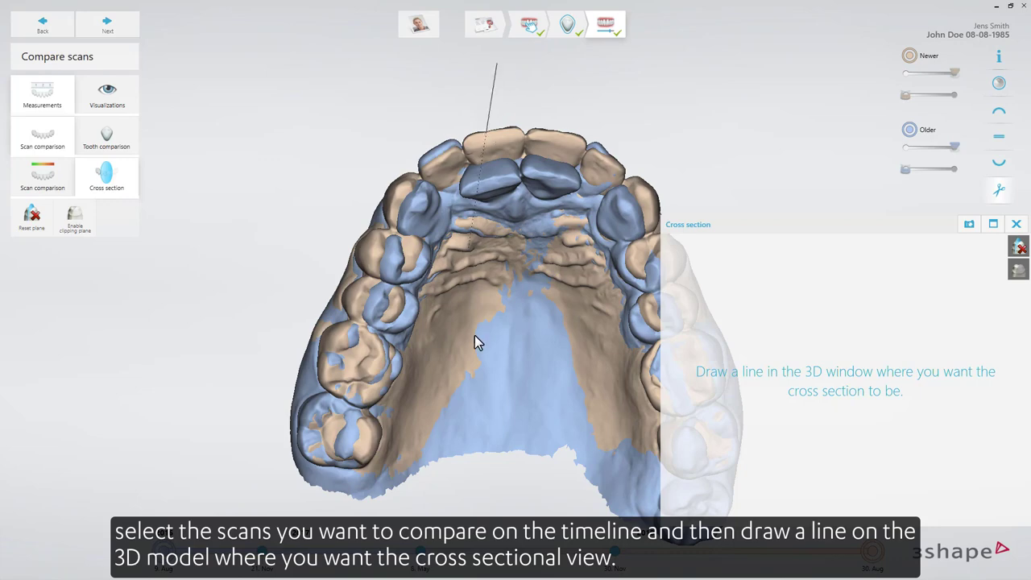
{"action": "left_click_drag", "start_coordinate": [475, 335], "coordinate": [496, 545]}
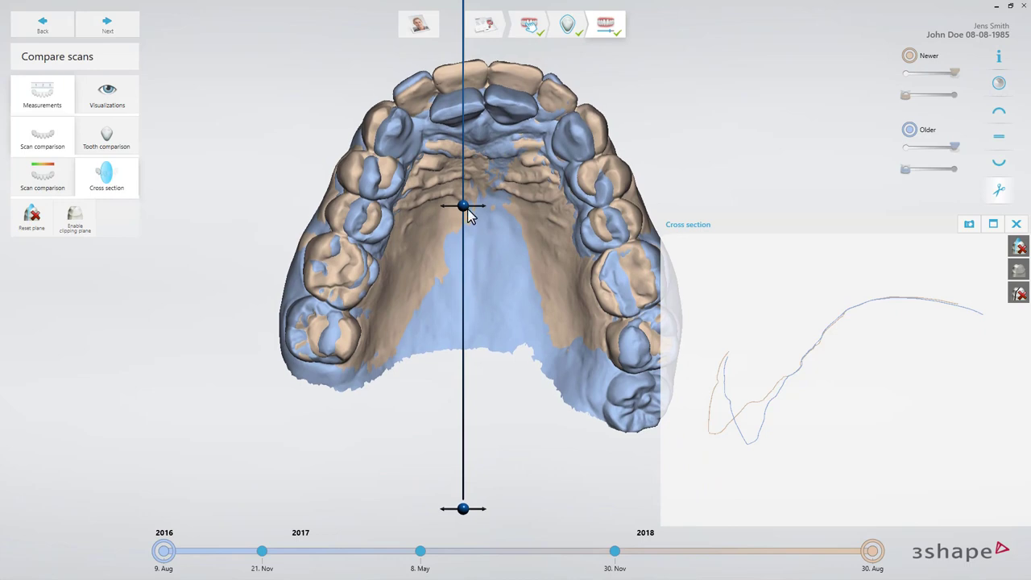
{"action": "mouse_move", "coordinate": [462, 204]}
{"action": "left_mouse_down"}
{"action": "mouse_move", "coordinate": [516, 206]}
{"action": "mouse_move", "coordinate": [429, 208]}
{"action": "mouse_move", "coordinate": [461, 213]}
{"action": "left_mouse_up"}
{"action": "left_click_drag", "start_coordinate": [459, 508], "coordinate": [503, 506]}
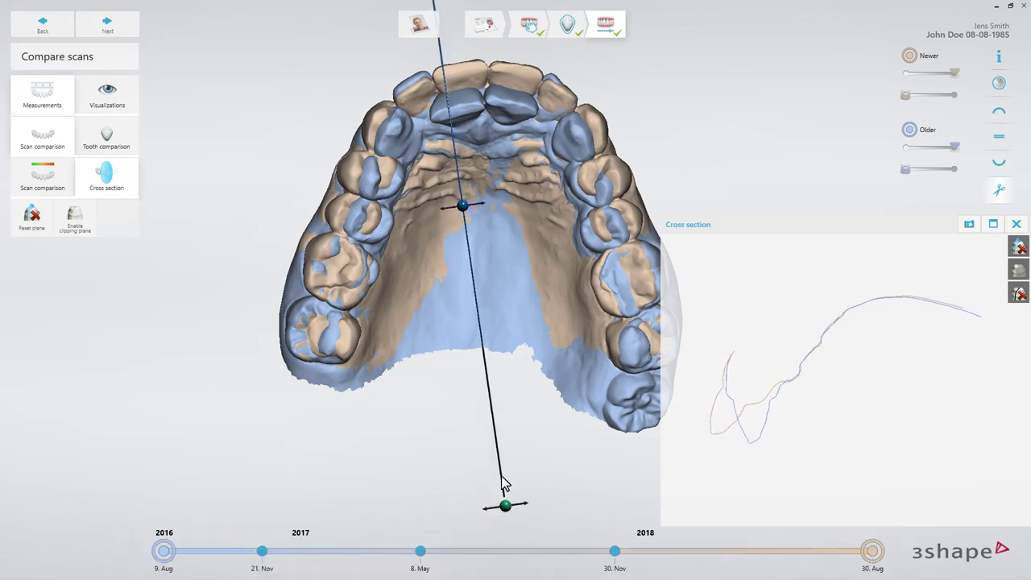
{"action": "left_click_drag", "start_coordinate": [461, 206], "coordinate": [473, 208]}
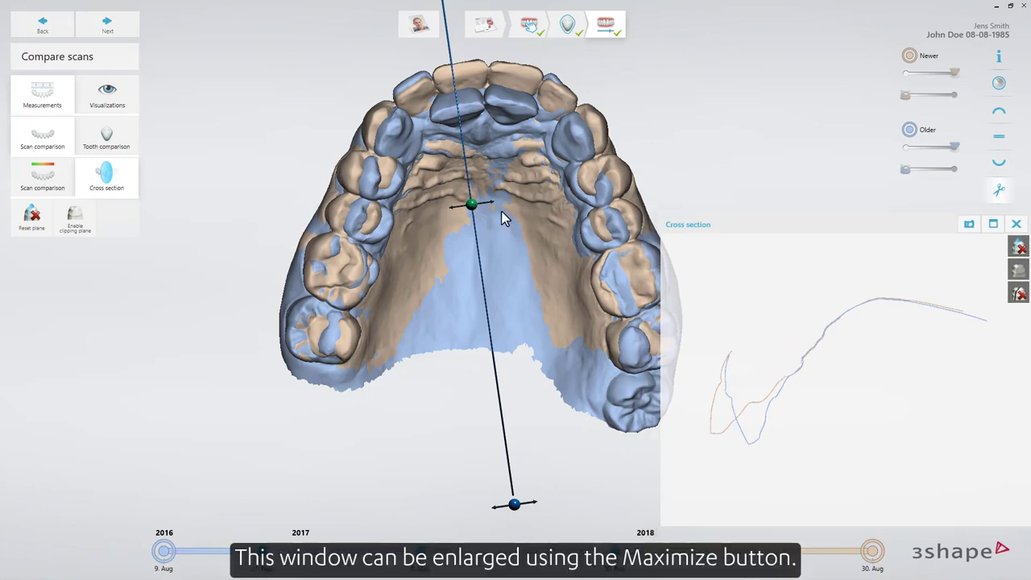
- Maximize the cross section window, and swap the main view to the 3D scene and back to the cross section
{"action": "left_click", "coordinate": [992, 226]}
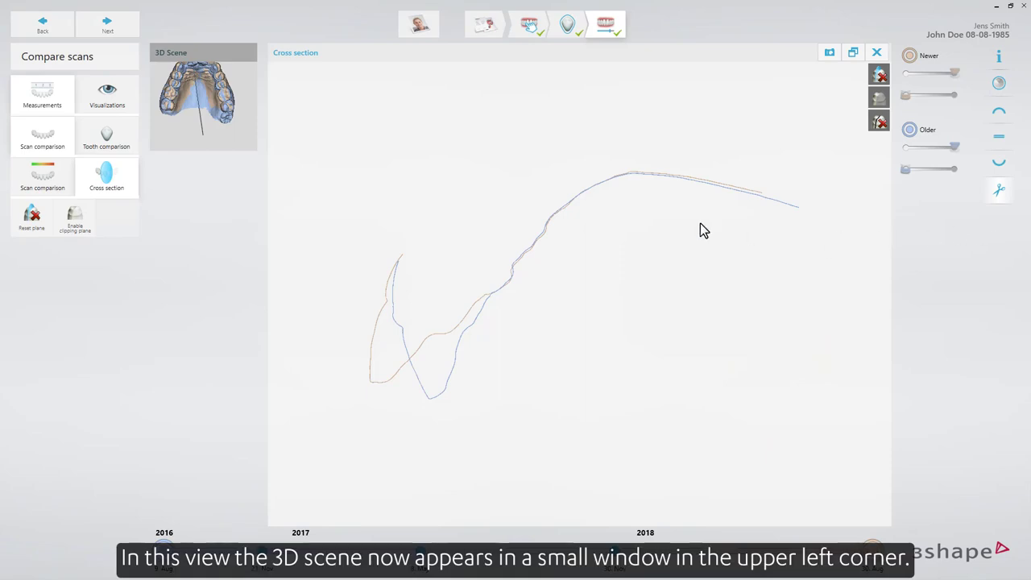
{"action": "left_click", "coordinate": [203, 133]}
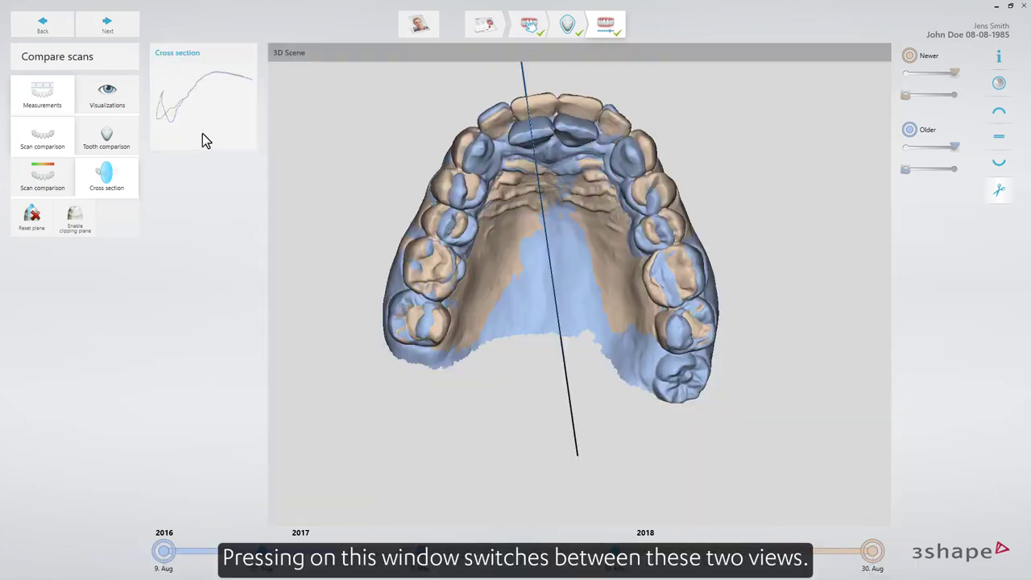
{"action": "left_click", "coordinate": [202, 133]}
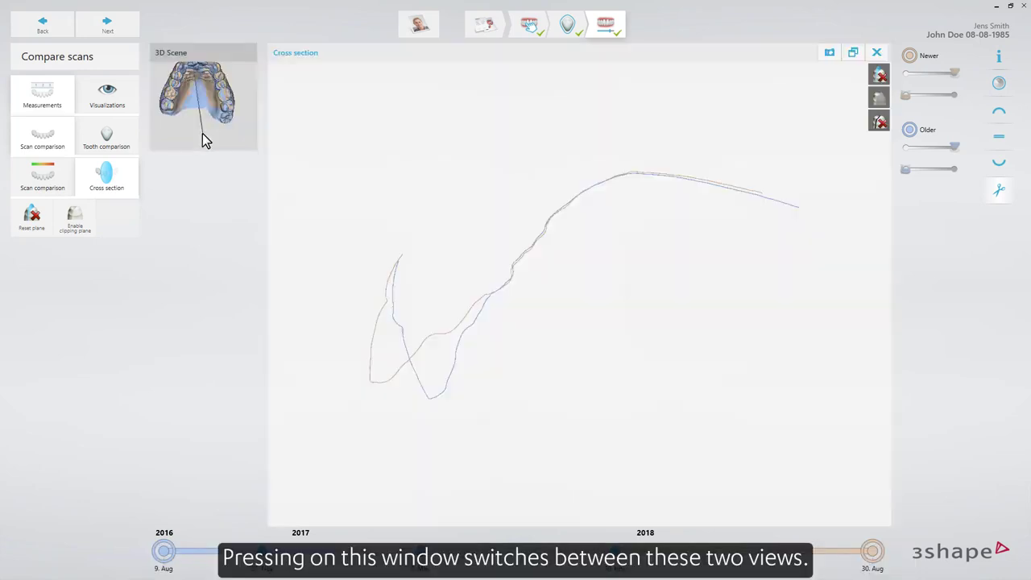
- Measure the distance between the incisal edges of the newer and older scan outlines in the cross section
{"action": "left_click", "coordinate": [373, 382]}
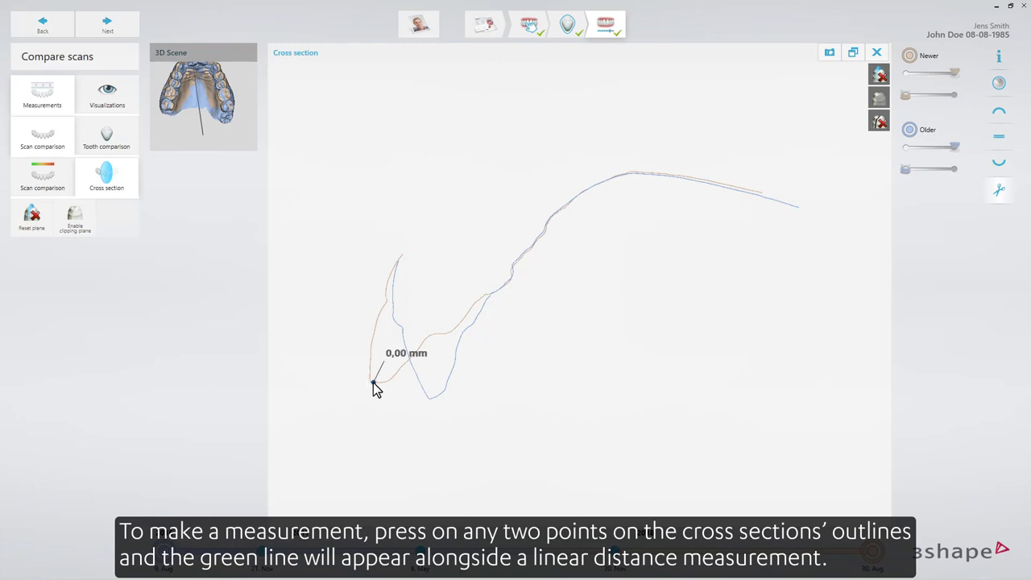
{"action": "left_click", "coordinate": [431, 400]}
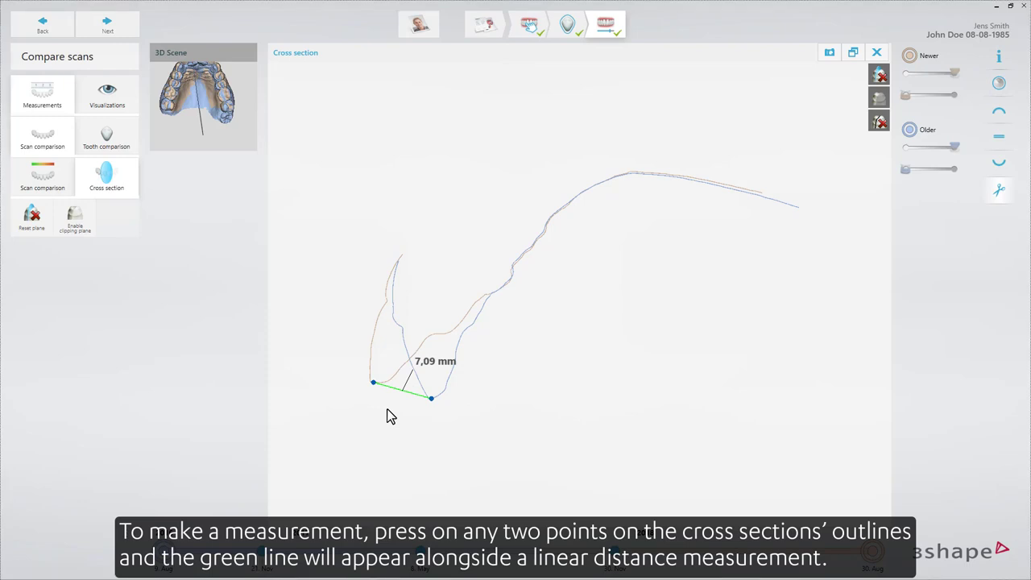
- Open the scan simulation with the upper jaw in occlusal view and play the animated transition between scans
{"action": "left_click", "coordinate": [107, 97]}
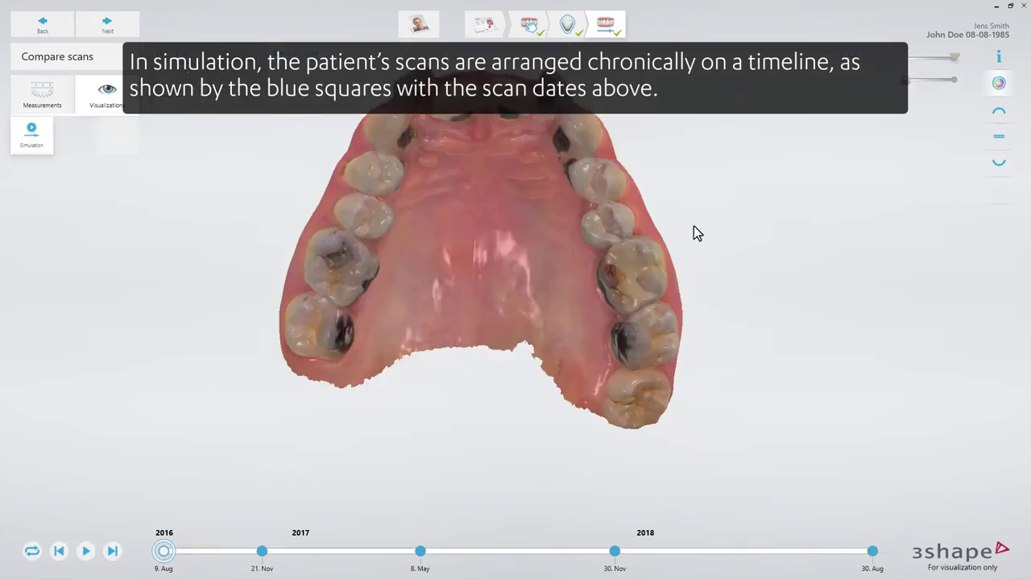
{"action": "left_click", "coordinate": [998, 114]}
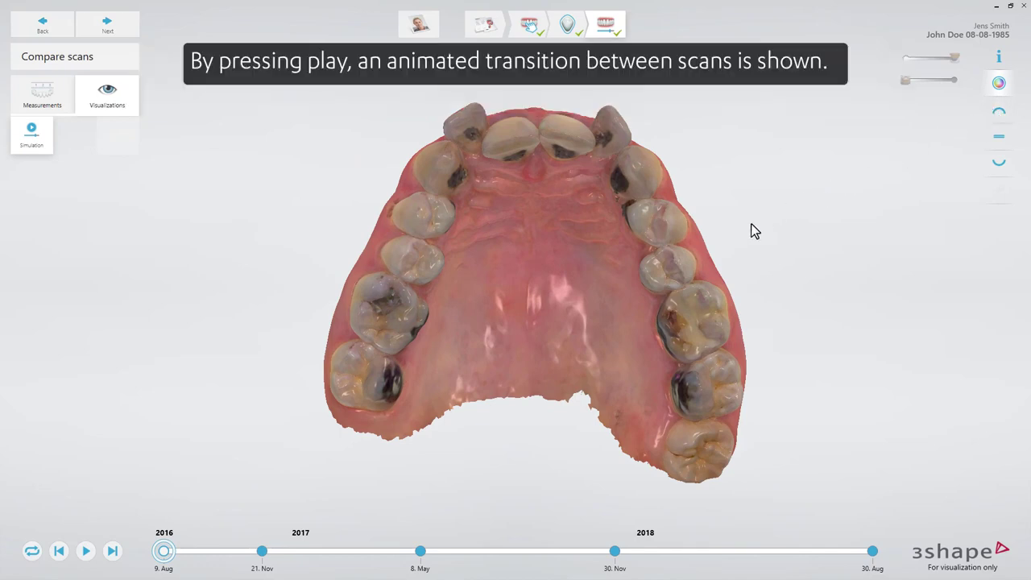
{"action": "left_click", "coordinate": [86, 551]}
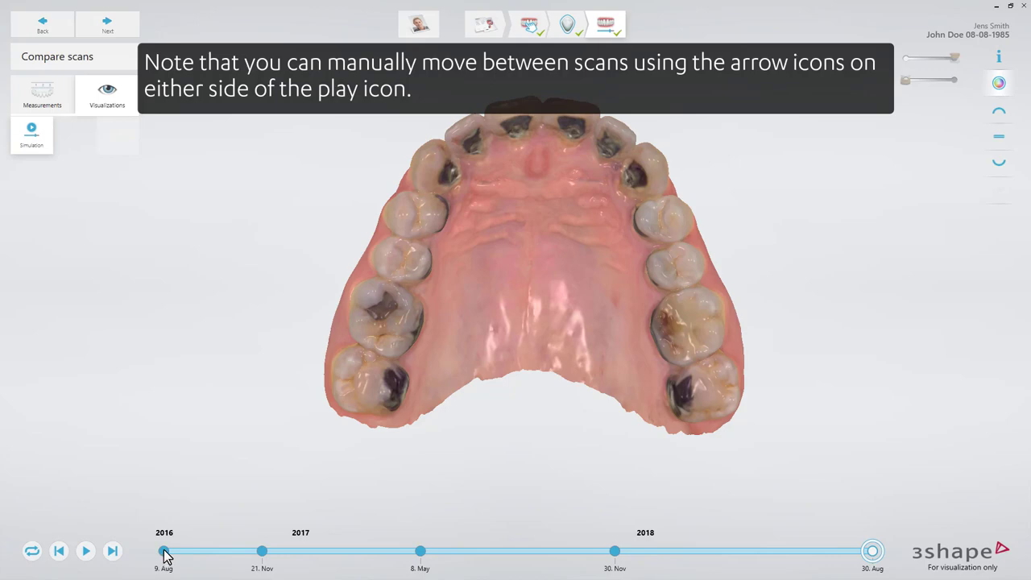
- Return the simulation to 9 Aug 2016, step forward through the scans to 30 Aug 2018, and step back to 9 Aug 2016
{"action": "left_click", "coordinate": [163, 552]}
{"action": "left_click", "coordinate": [112, 551]}
{"action": "left_click", "coordinate": [113, 551]}
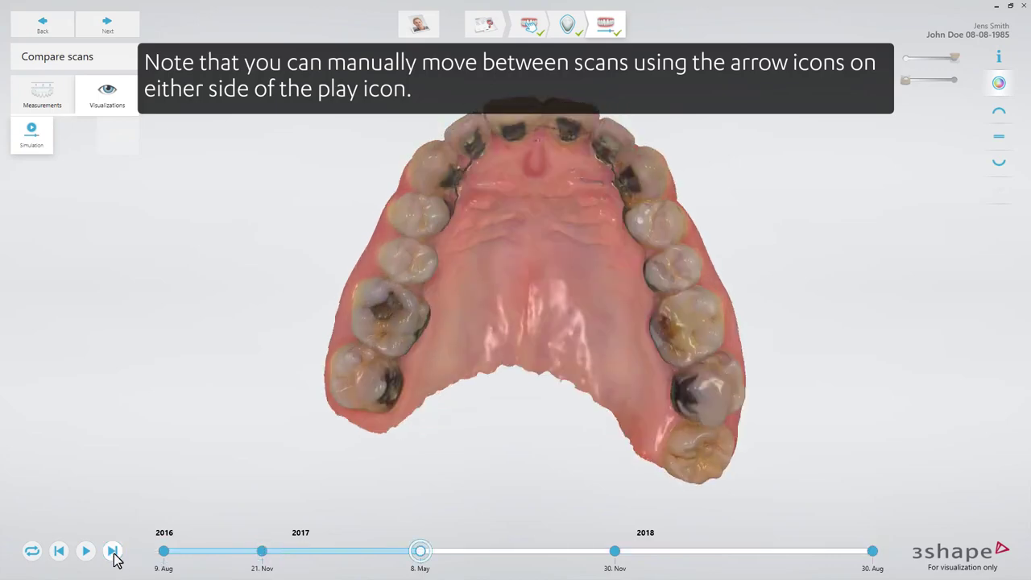
{"action": "left_click", "coordinate": [113, 550]}
{"action": "left_click", "coordinate": [113, 551]}
{"action": "left_click", "coordinate": [59, 551]}
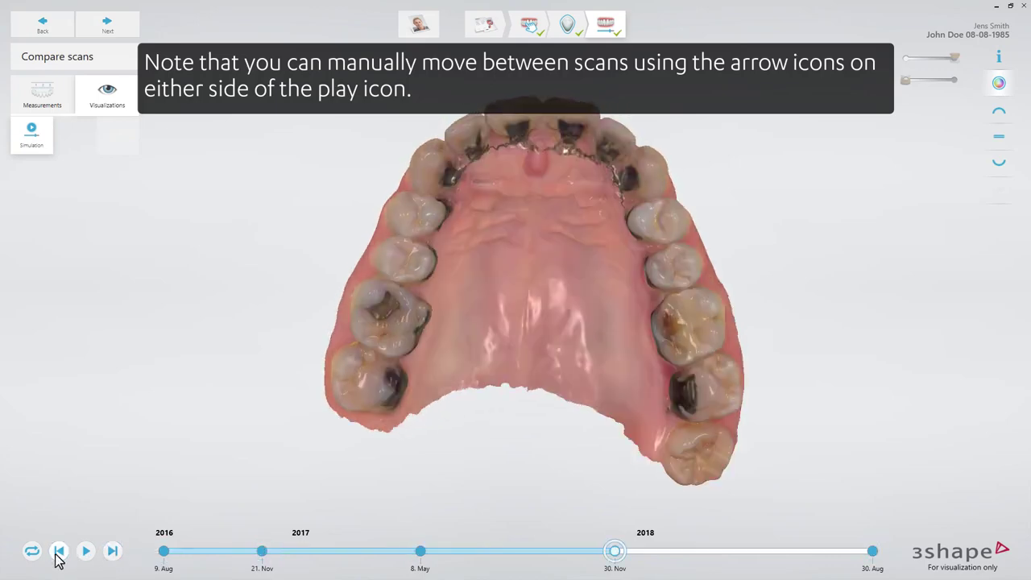
{"action": "left_click", "coordinate": [59, 550]}
{"action": "left_click", "coordinate": [59, 551]}
{"action": "left_click", "coordinate": [59, 550]}
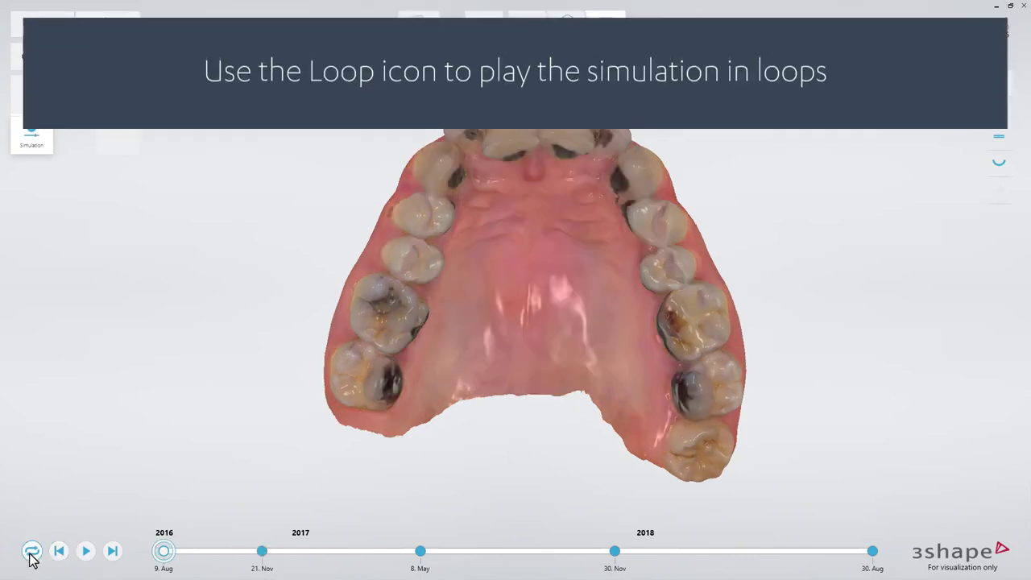
- Turn on looping for the simulation and play it from the 9 Aug 2016 scan
{"action": "left_click", "coordinate": [33, 550]}
{"action": "left_click", "coordinate": [86, 550]}
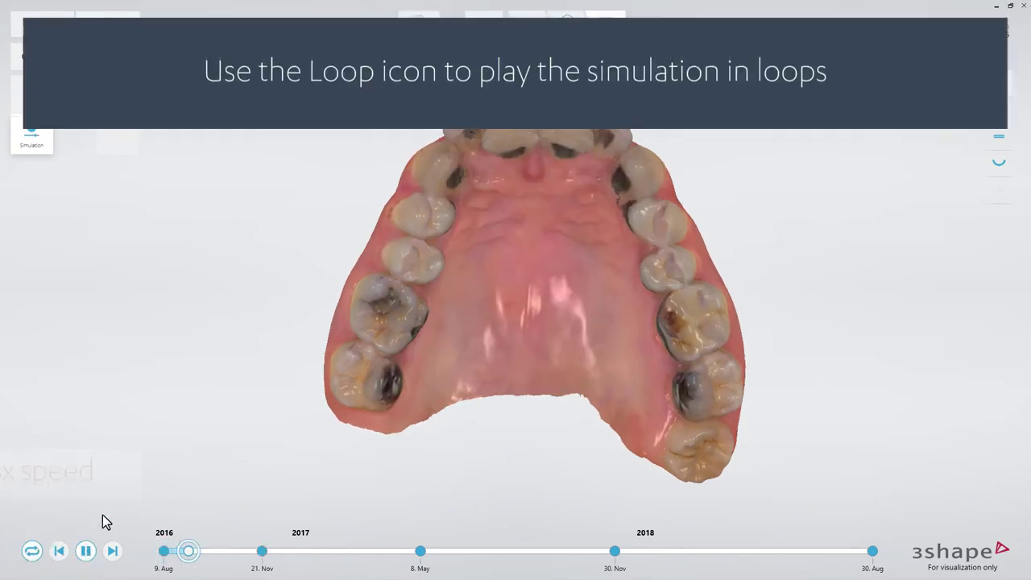